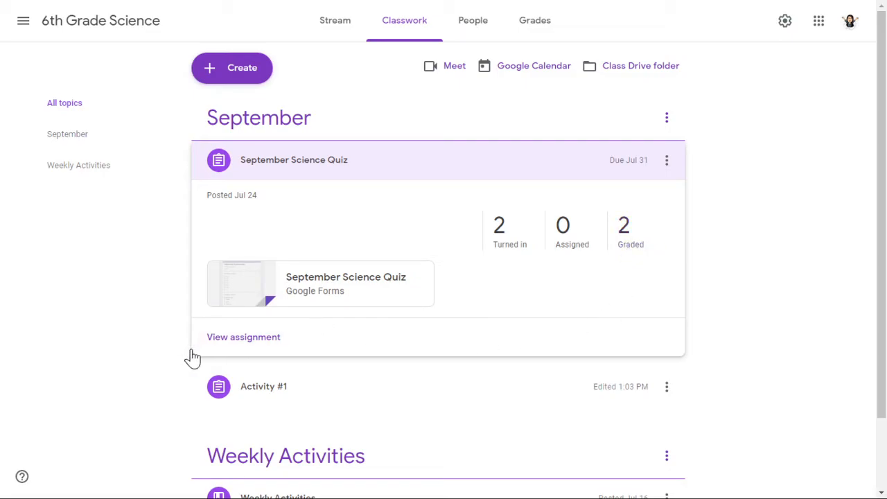
Open the student work for the September Science Quiz assignment and view the submissions of Test 4 and Test 3
left_click(236, 346)
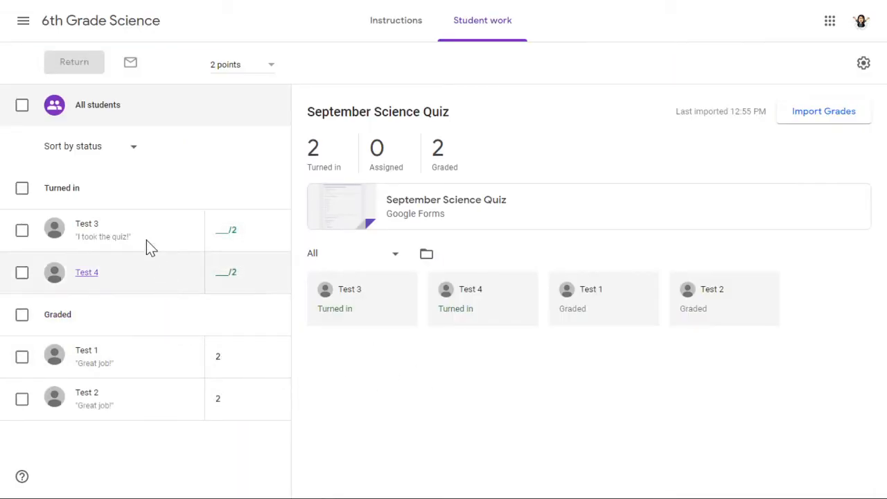
left_click(145, 283)
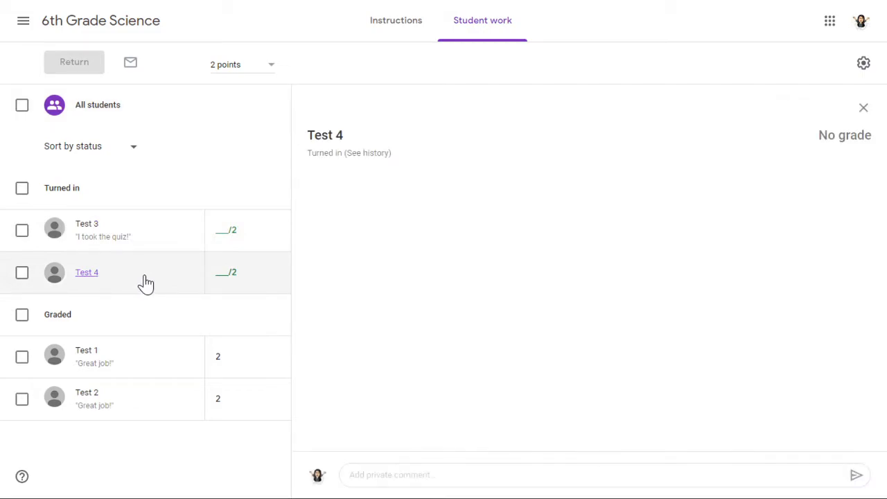
left_click(125, 232)
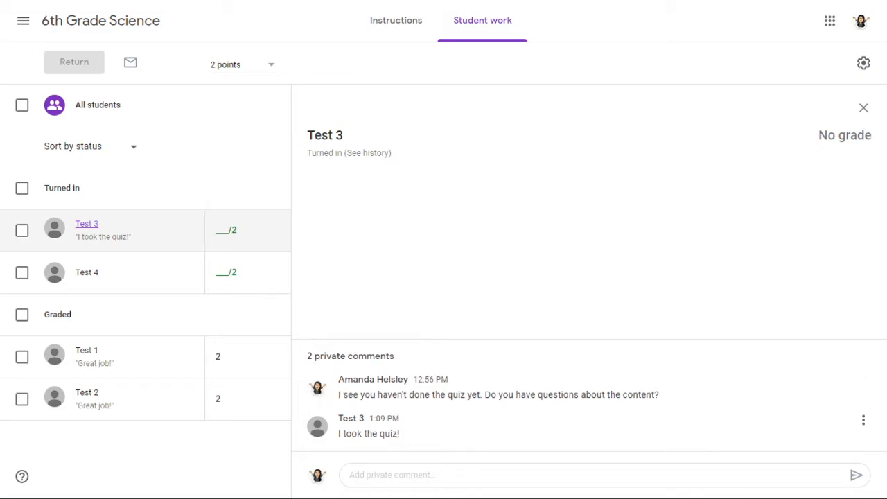
Open the attached quiz form from the assignment's instructions, look through its questions and switch the form to editing mode
left_click(402, 33)
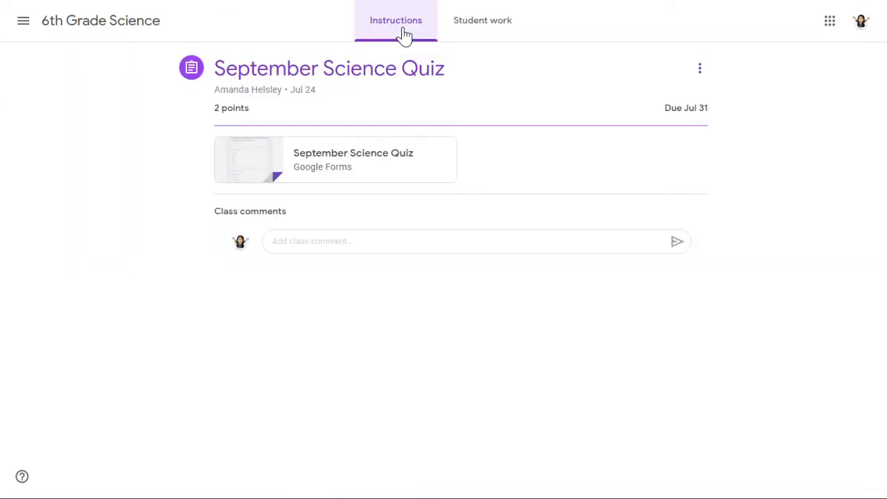
left_click(373, 159)
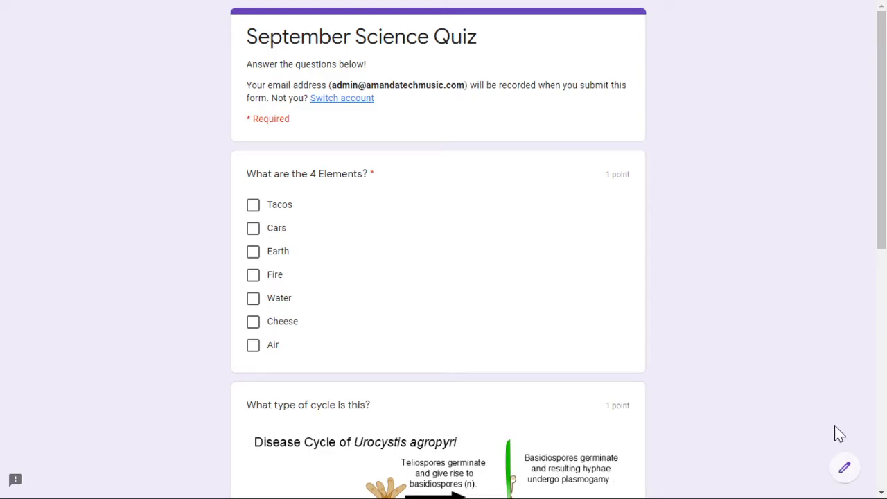
scroll(746, 318, "down", 2)
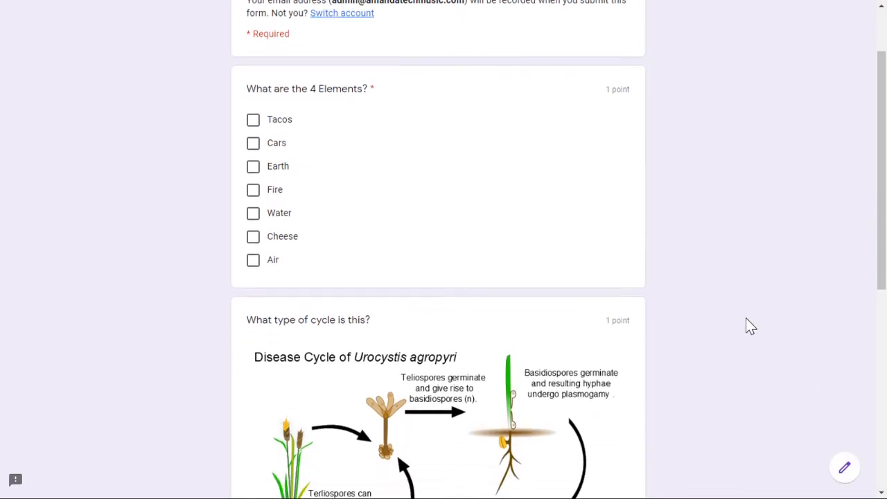
scroll(746, 318, "down", 4)
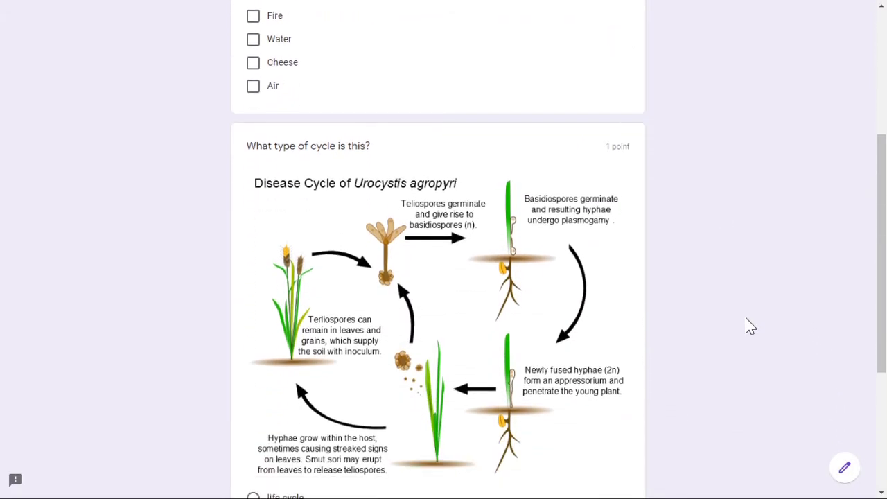
scroll(745, 318, "up", 6)
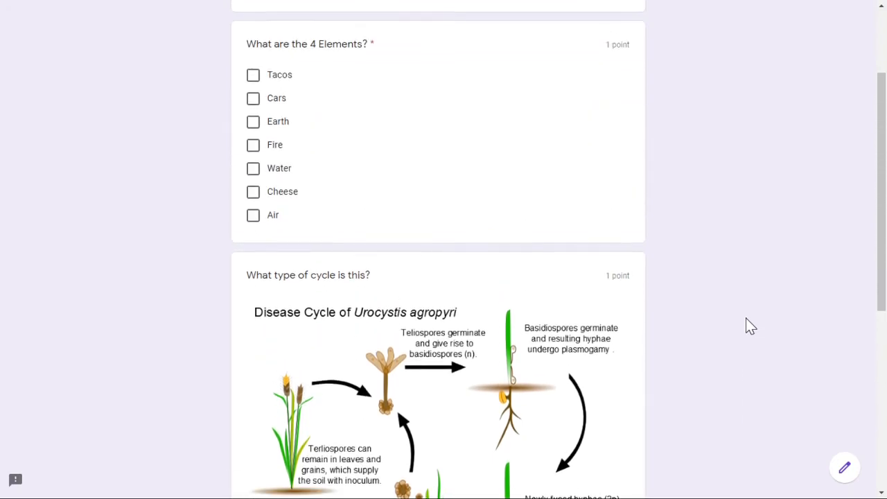
left_click(847, 474)
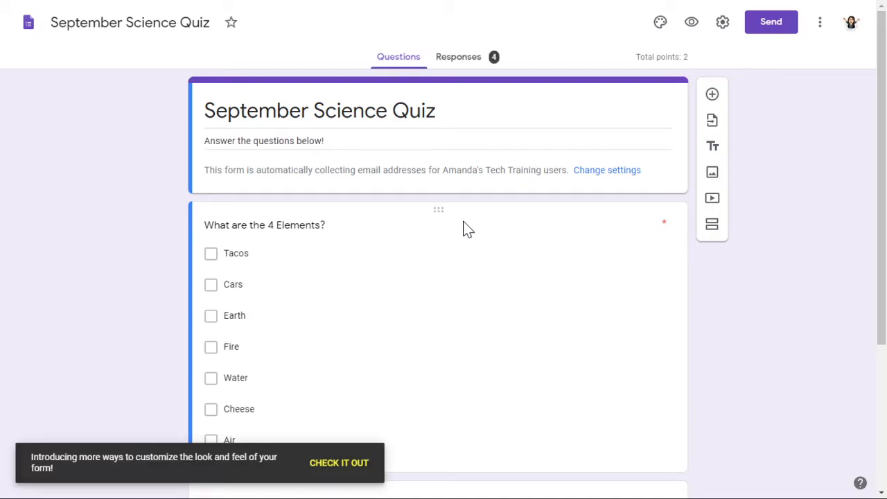
Review the summary of the quiz responses, including the insights, the points distribution and the table of scores
left_click(461, 59)
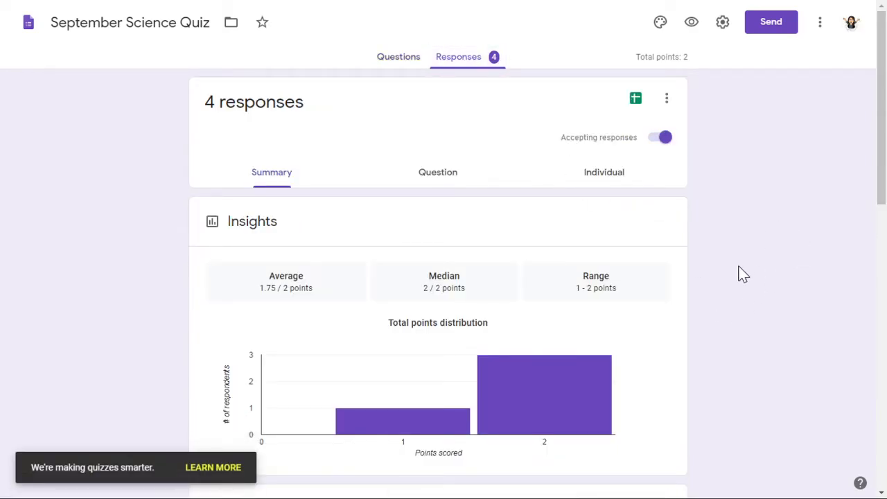
scroll(743, 275, "down", 1)
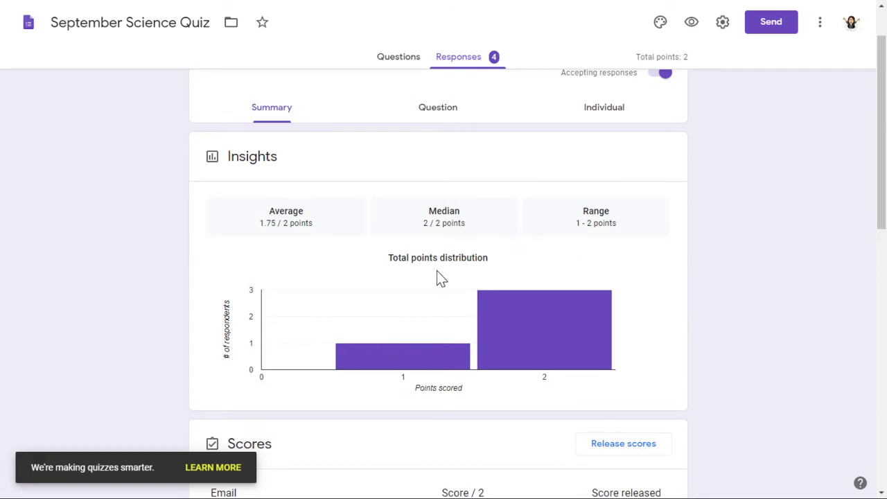
scroll(696, 284, "down", 1)
scroll(701, 284, "down", 2)
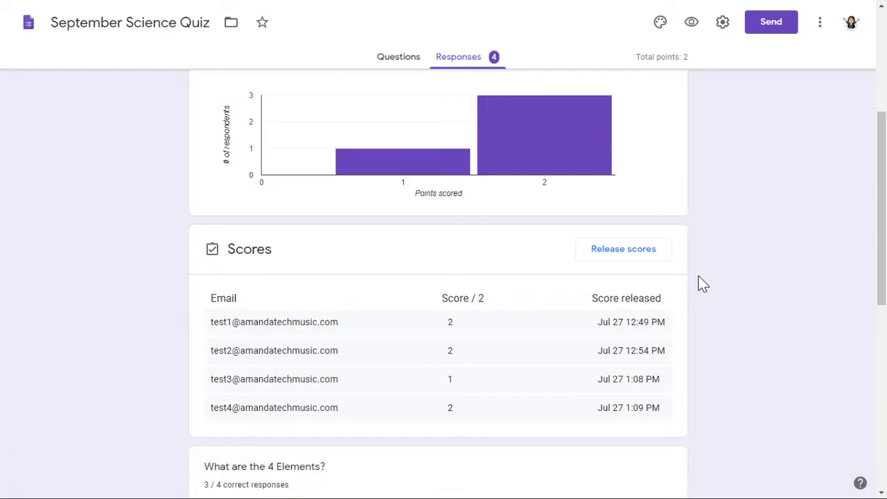
scroll(695, 291, "up", 1)
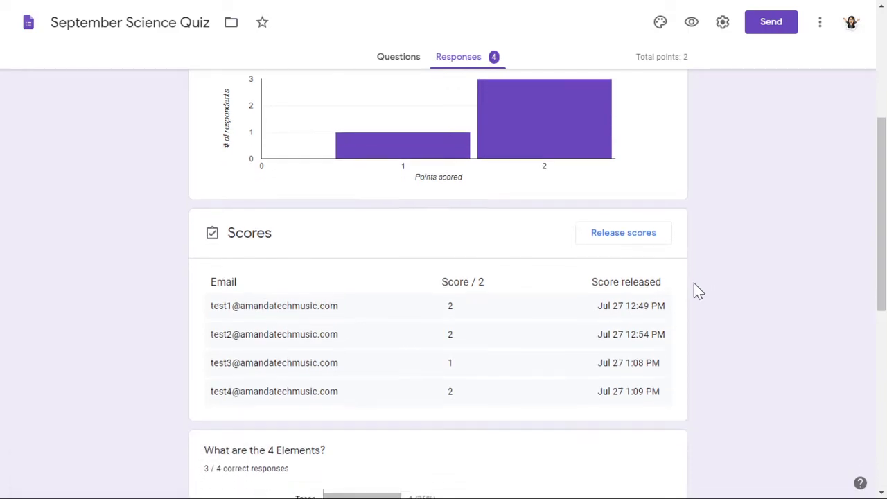
scroll(683, 307, "down", 3)
scroll(691, 320, "up", 6)
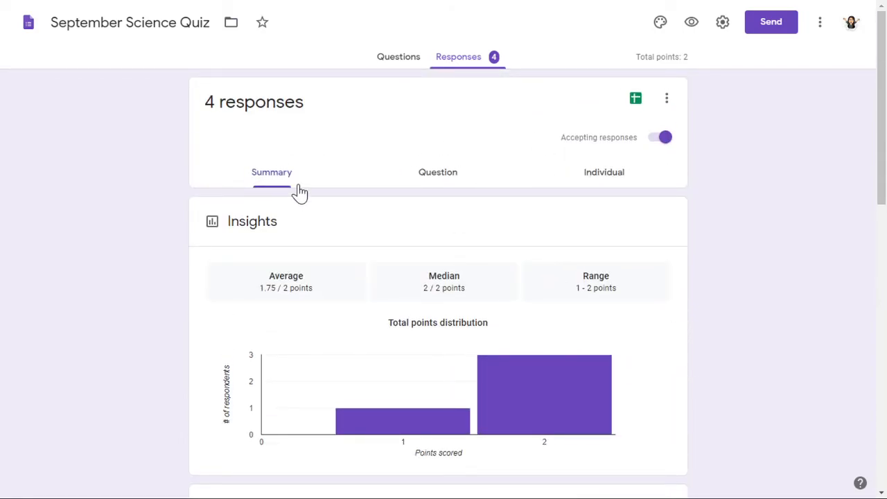
View the responses by question, switch to individual responses and review the first student's answers to both quiz questions
left_click(442, 186)
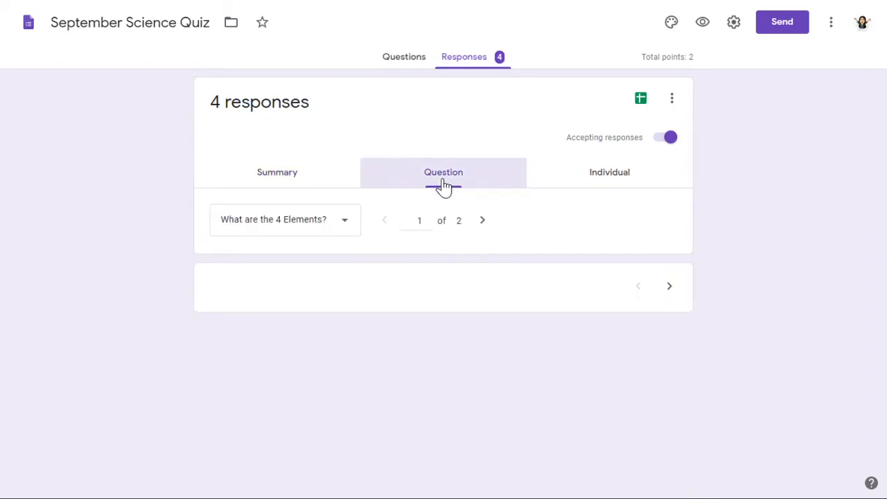
left_click(593, 184)
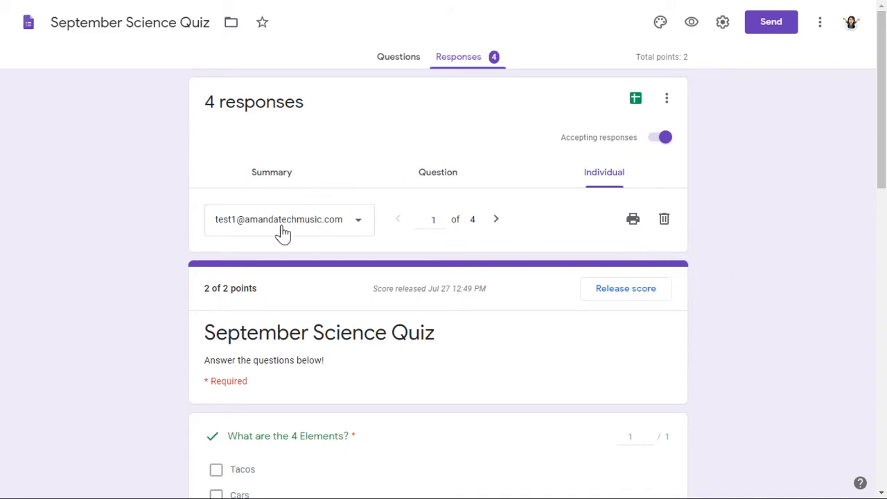
scroll(735, 325, "down", 1)
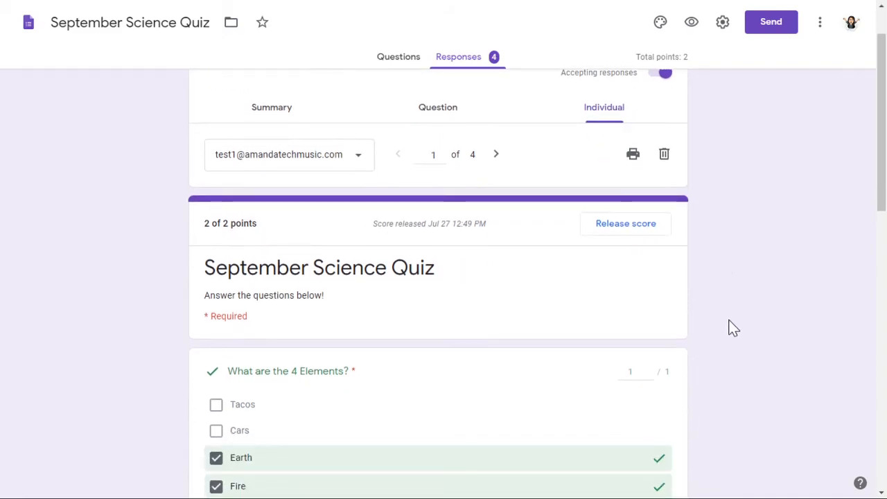
scroll(733, 328, "down", 1)
scroll(772, 291, "down", 1)
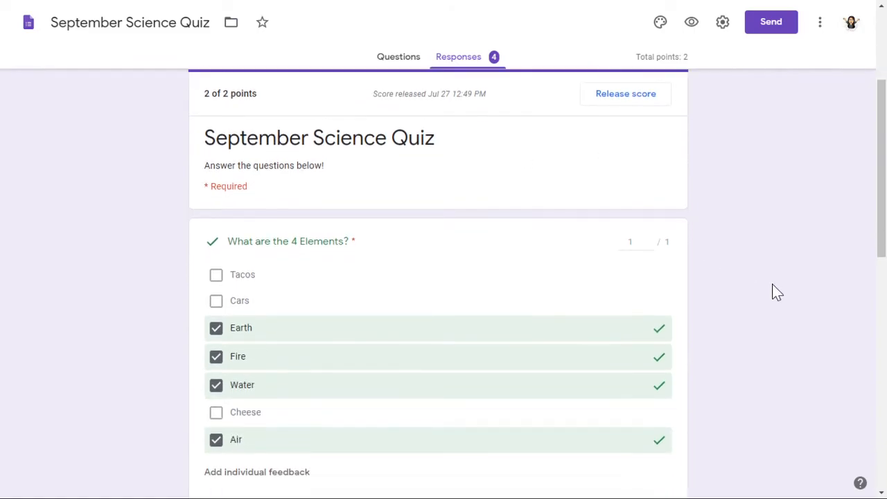
scroll(773, 286, "down", 7)
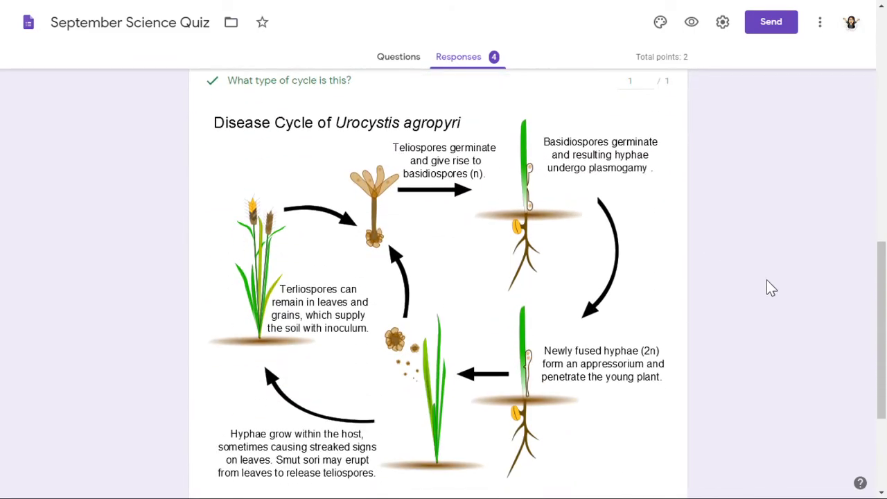
scroll(764, 284, "down", 2)
scroll(764, 312, "up", 9)
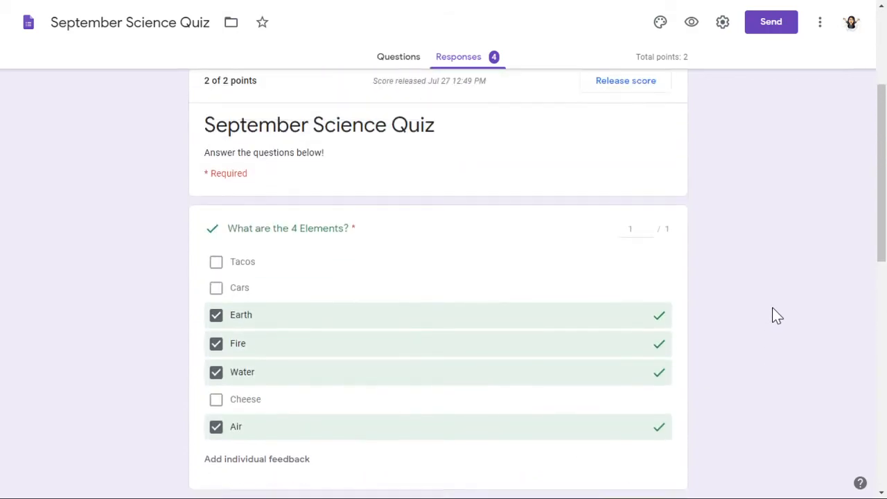
scroll(772, 308, "up", 3)
Go to the second individual response and review that student's quiz answers
left_click(495, 220)
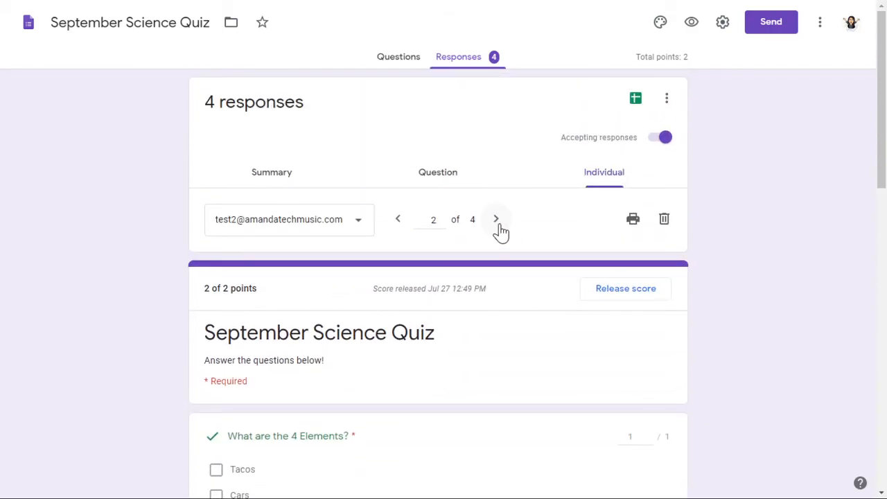
scroll(782, 348, "down", 3)
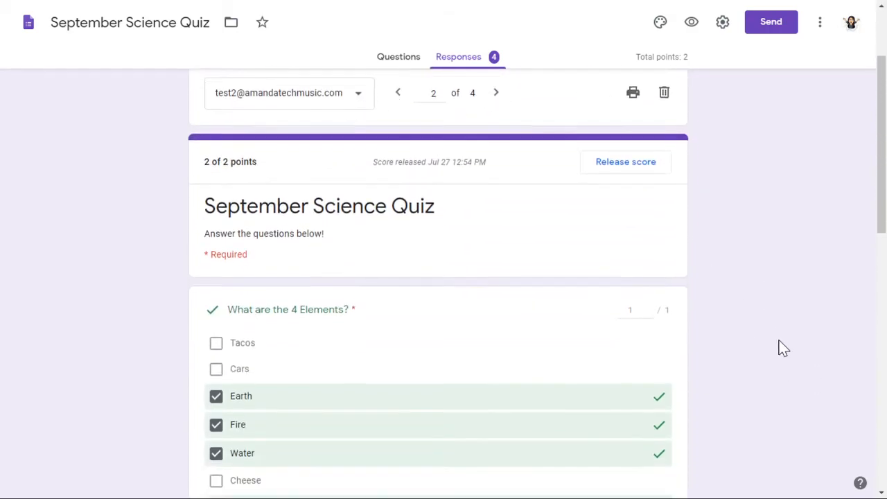
scroll(774, 339, "down", 3)
scroll(769, 332, "down", 7)
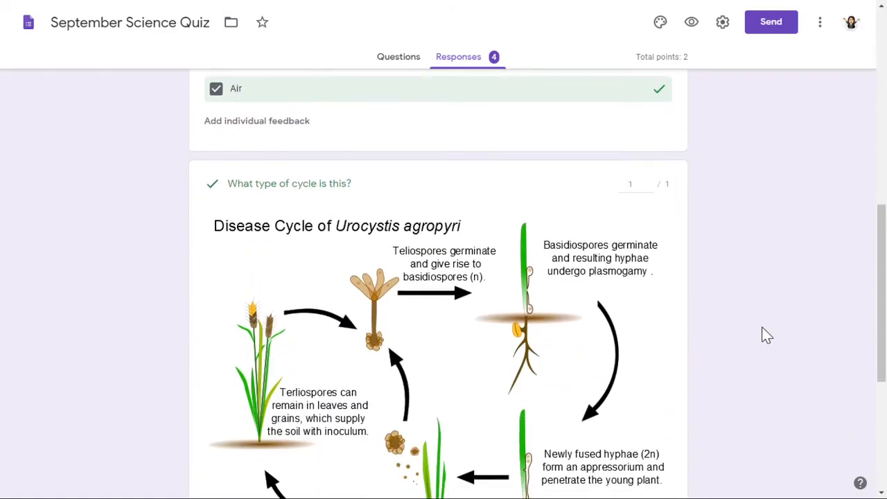
scroll(765, 335, "up", 2)
scroll(765, 336, "up", 11)
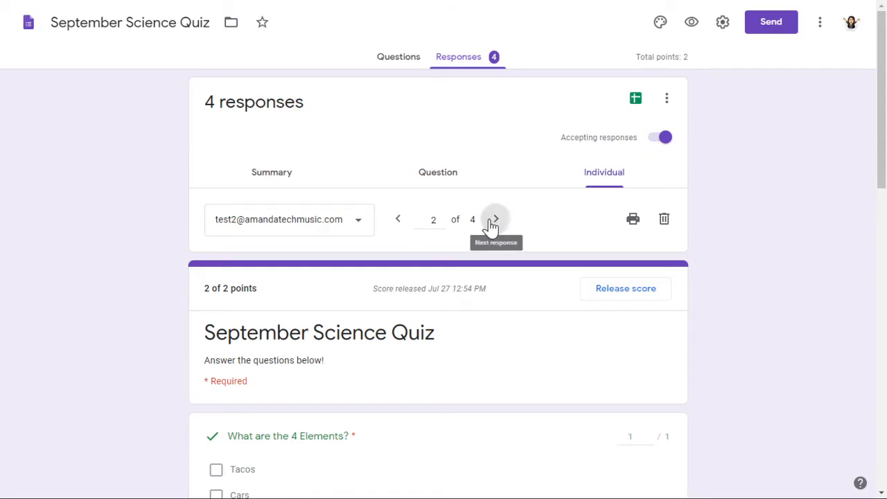
Go to the third individual response and examine the answers to the question "What are the 4 Elements?"
left_click(493, 221)
scroll(777, 309, "down", 1)
scroll(776, 309, "down", 4)
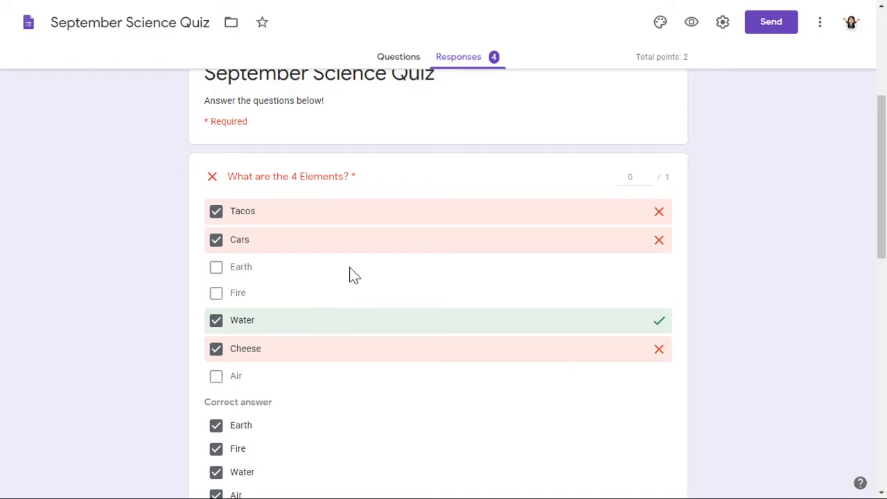
scroll(350, 270, "down", 4)
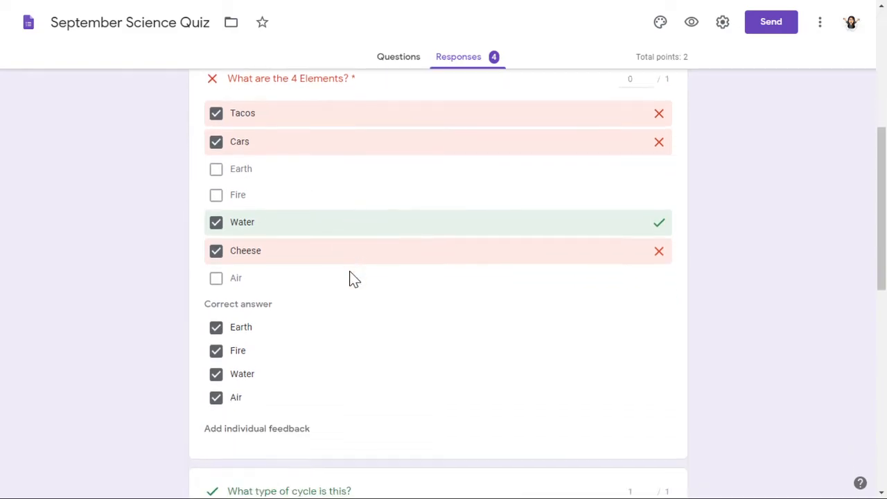
scroll(404, 271, "up", 2)
scroll(404, 266, "up", 1)
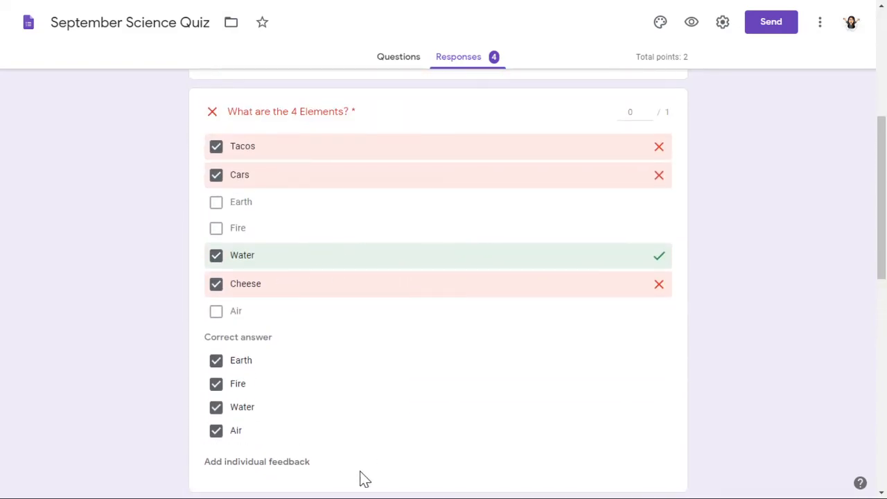
Write individual feedback on the 4 Elements question: "Remember what we talked about last week? Don't forget to review the video!"
left_click(244, 463)
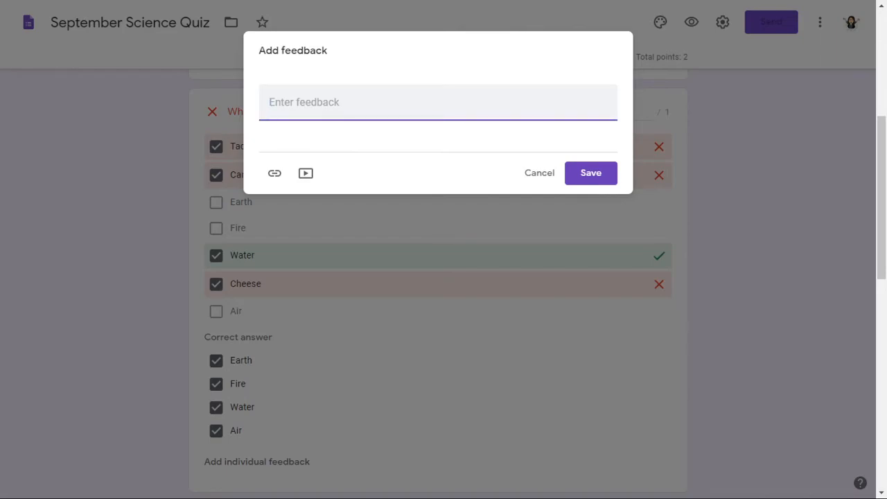
type("Rembm")
key("BackSpace")
key("BackSpace")
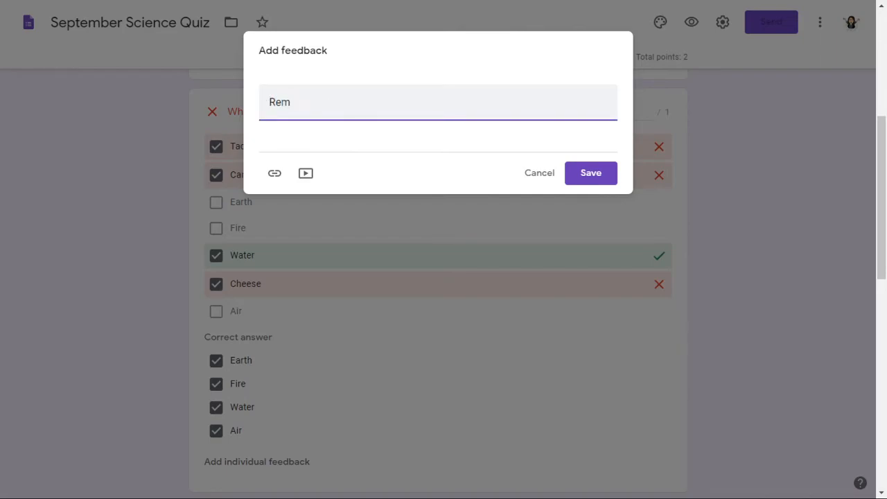
type("ember what we talked about l")
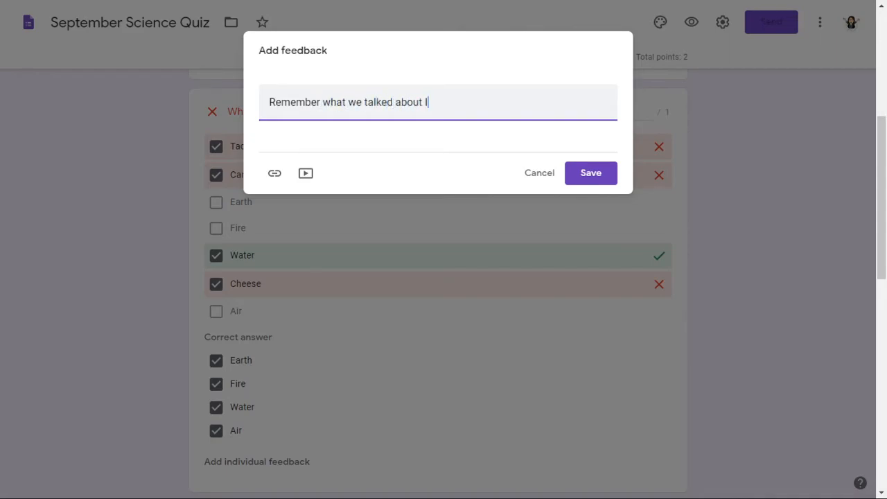
type("ast week? Don't forge")
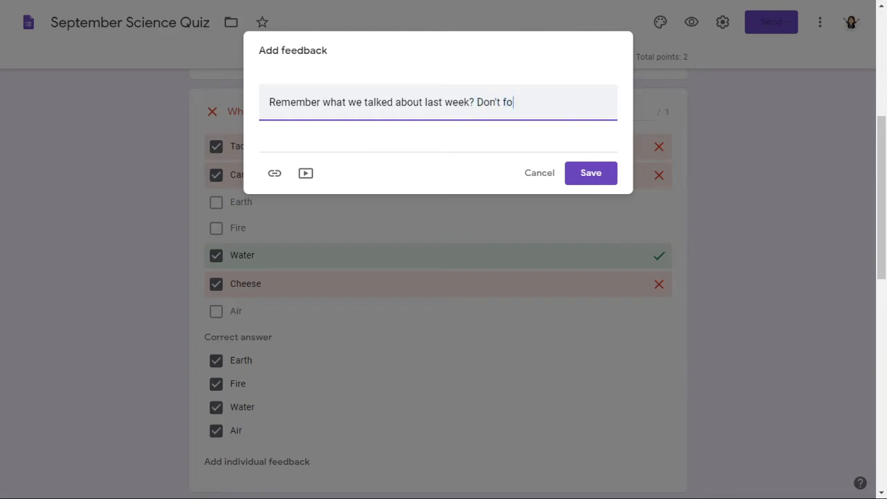
key("BackSpace")
type("get to review the video!")
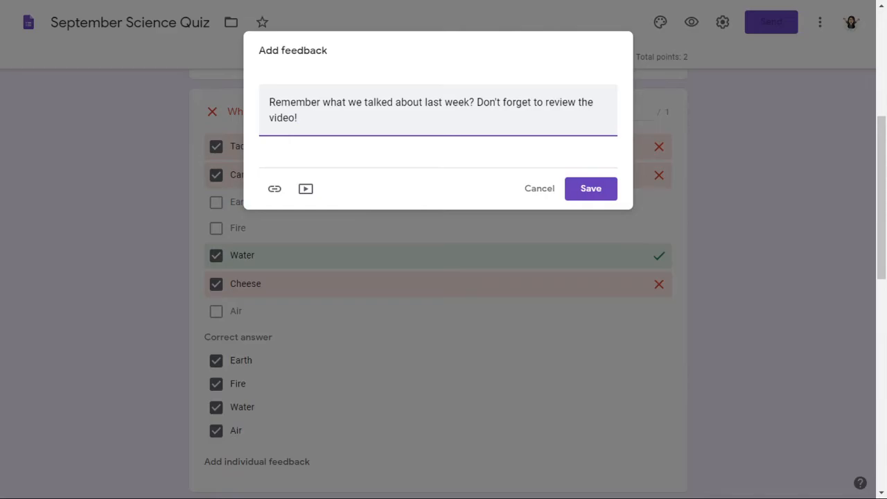
Search YouTube for "what are the four elements" and attach "Unlock the Four Elements - Fire, Air, Water, Earth" to the feedback
left_click(306, 194)
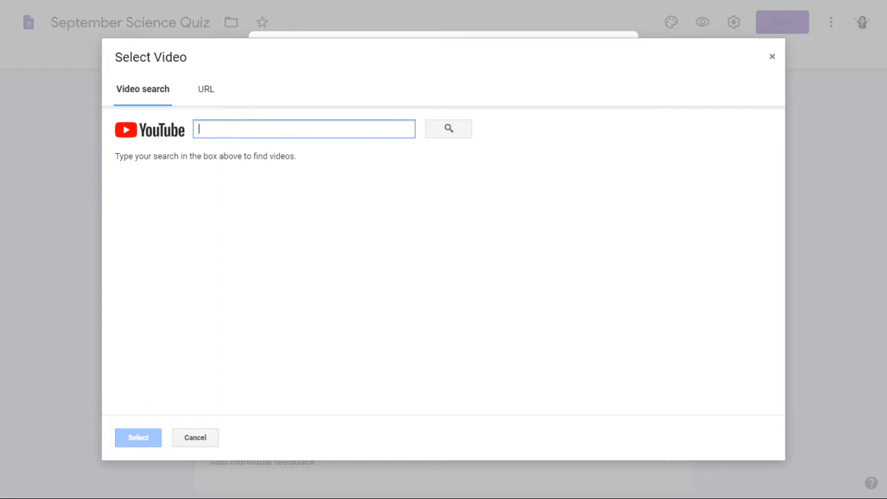
type("what are the f")
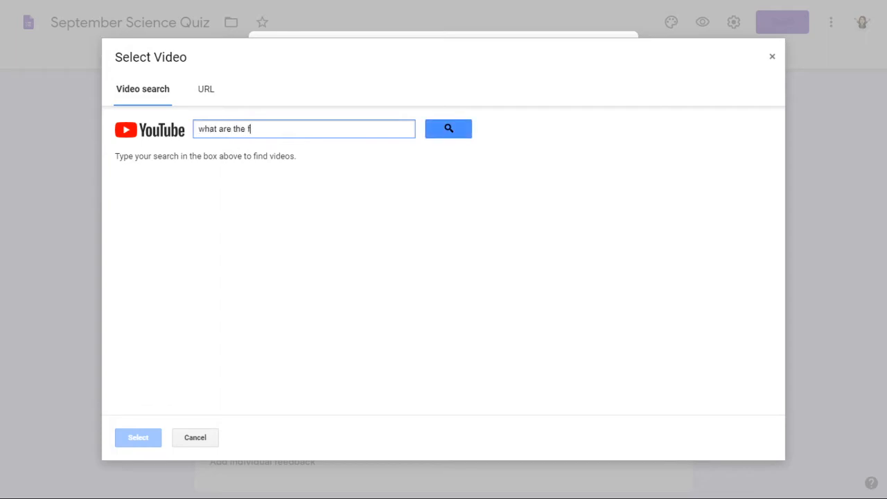
type("our elements")
key("Return")
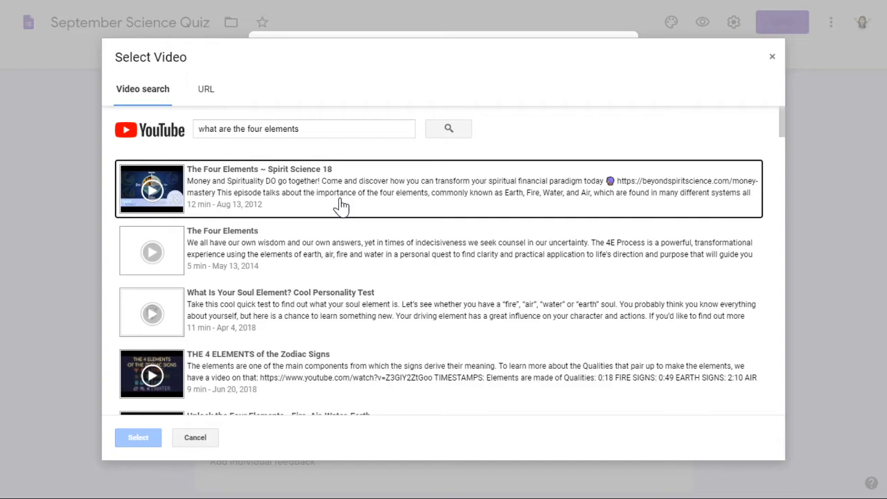
scroll(333, 228, "down", 3)
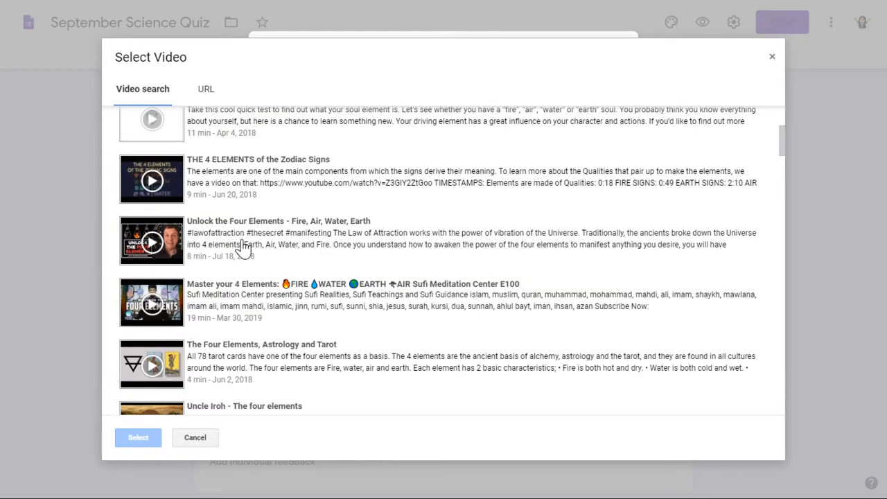
left_click(242, 247)
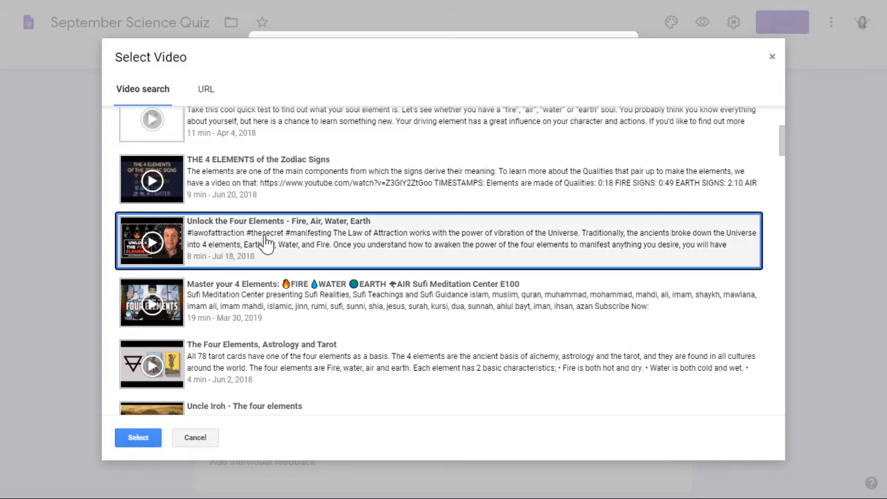
left_click(138, 438)
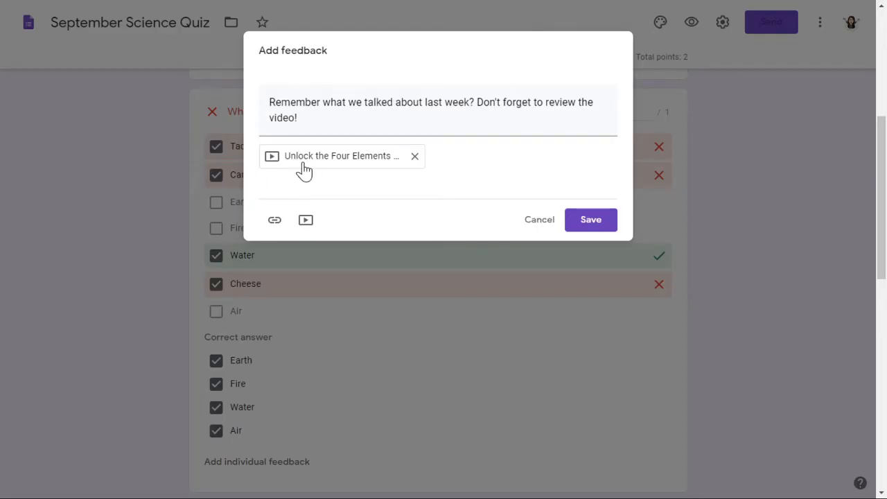
Save the feedback and the pending response edits, and check the individual feedback under the 4 Elements question
left_click(586, 219)
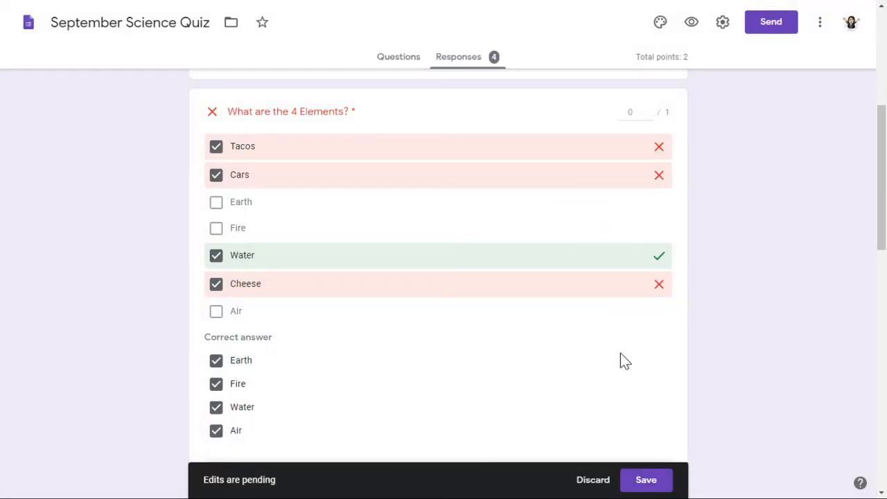
left_click(648, 484)
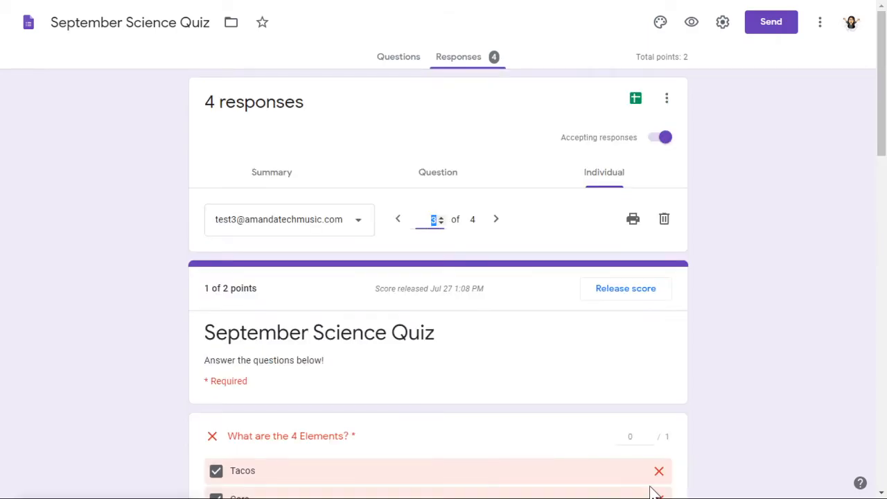
scroll(469, 386, "down", 7)
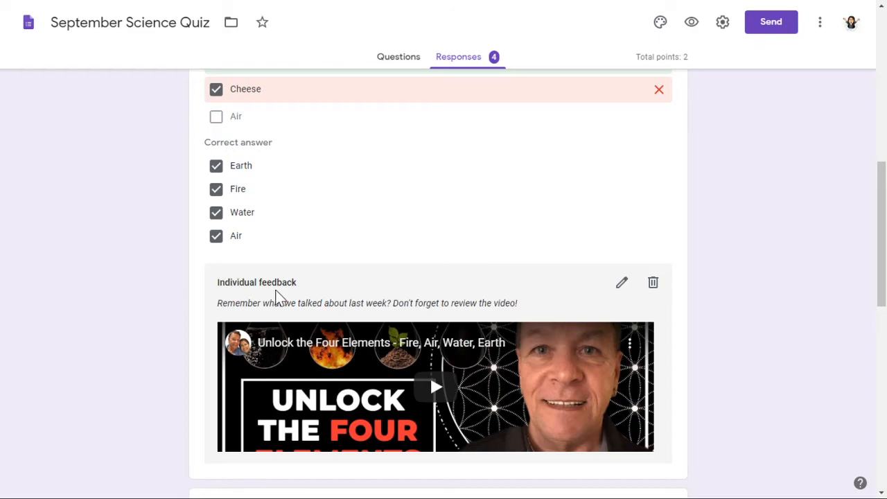
scroll(302, 339, "up", 8)
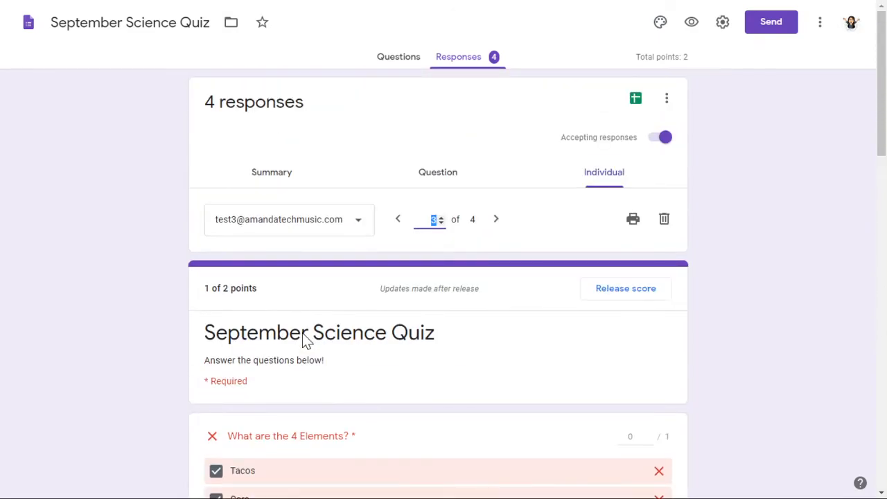
Go to the fourth individual response and review that student's quiz answers
left_click(497, 220)
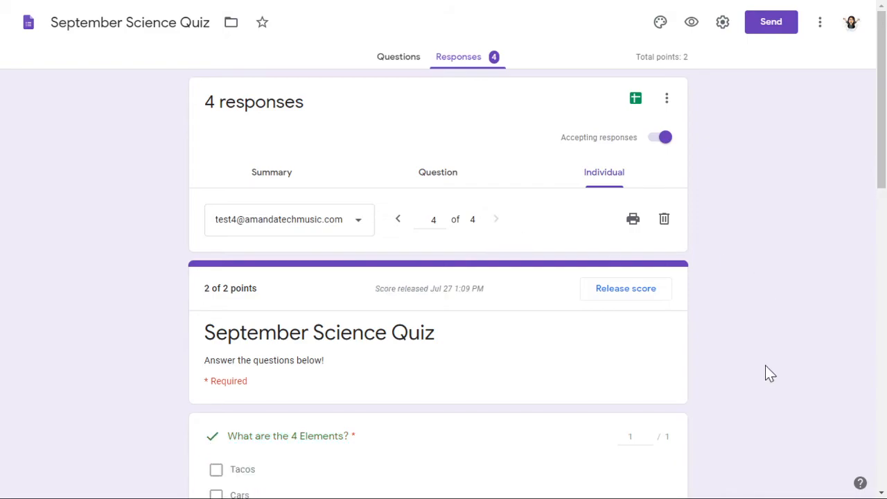
scroll(765, 368, "down", 5)
scroll(764, 369, "down", 8)
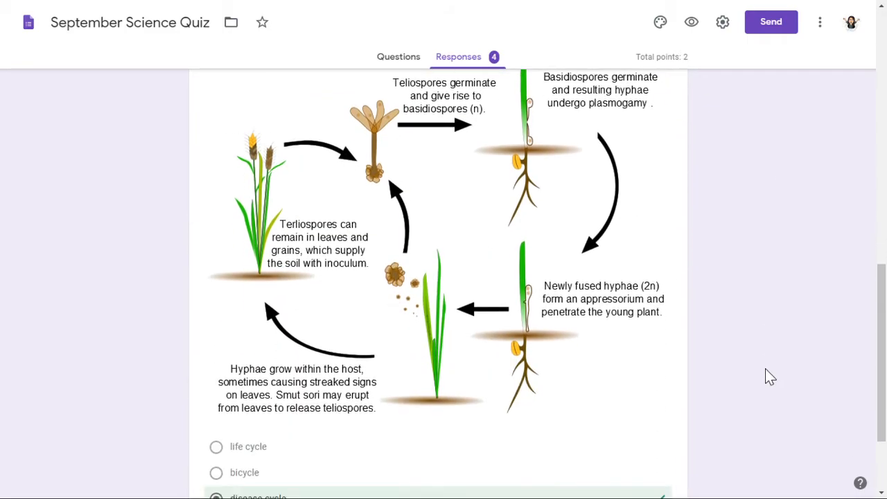
scroll(765, 375, "up", 13)
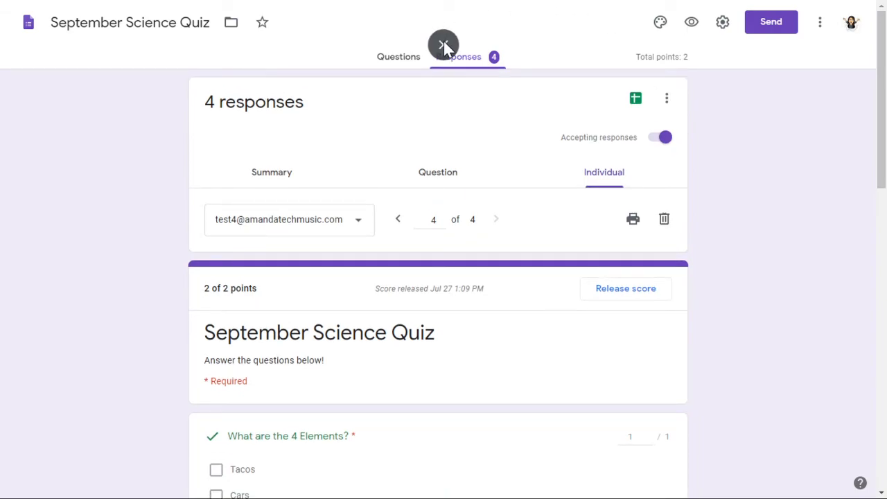
Switch to the quiz assignment in Google Classroom, view the student work, and check Test 3's submission and private comments
left_click(229, 12)
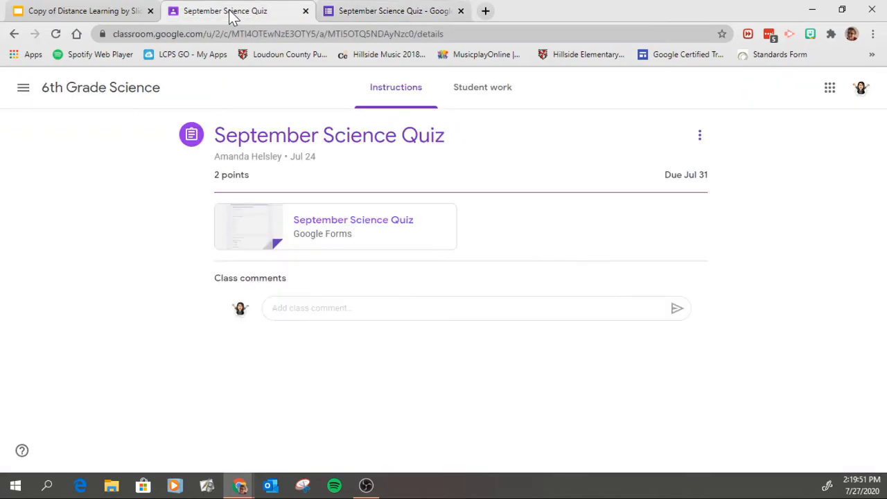
left_click(506, 91)
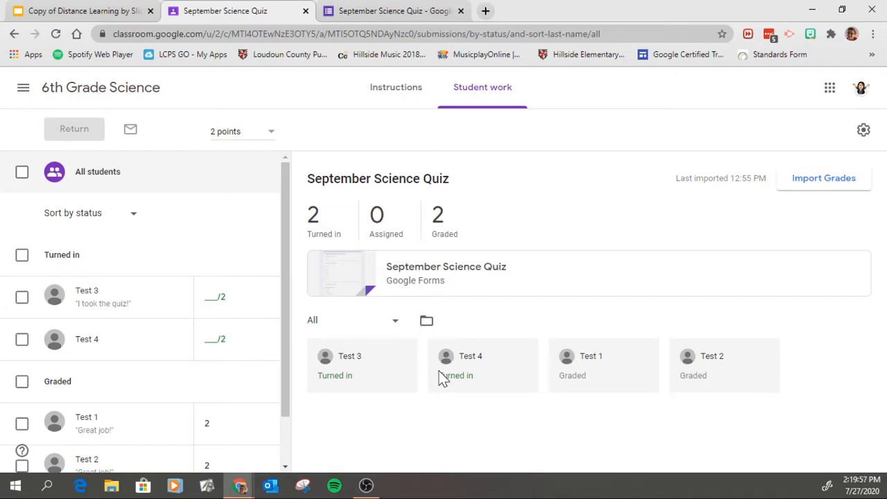
left_click(219, 343)
left_click(221, 298)
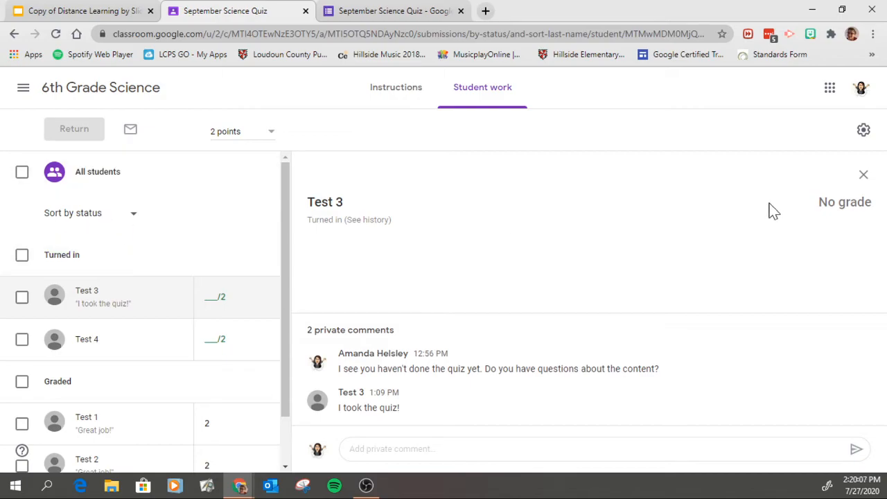
left_click(863, 174)
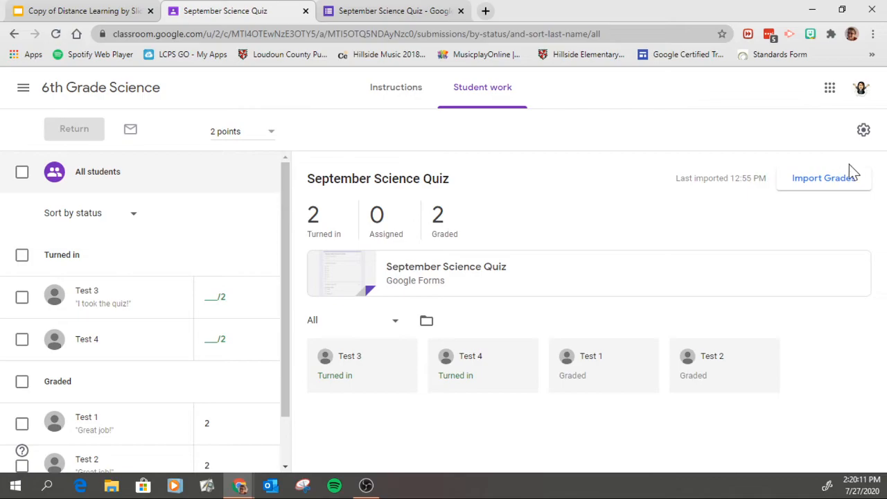
Import the grades from the September Science Quiz form into Classroom
left_click(841, 180)
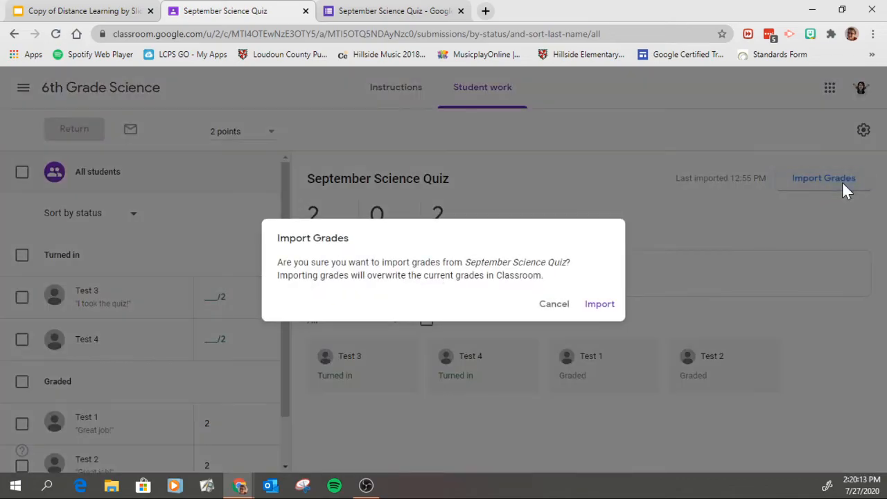
left_click(599, 305)
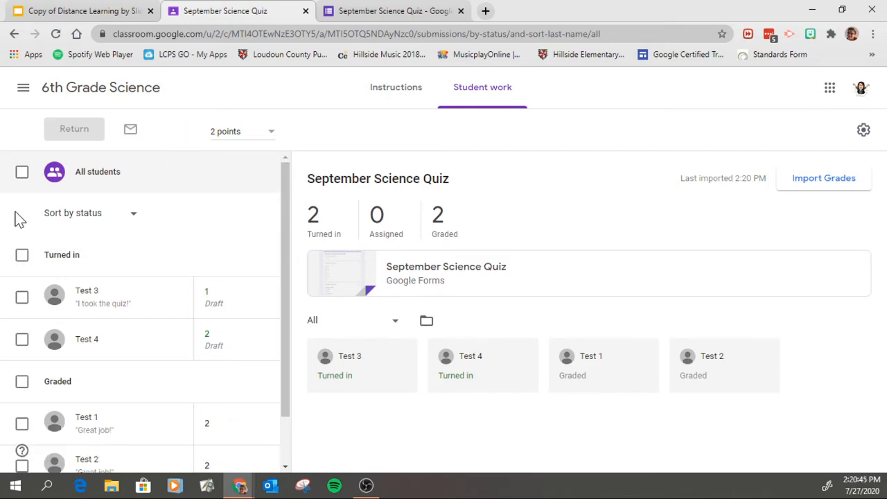
Return the work of all turned-in students with the private comment "Nice work!"
left_click(22, 257)
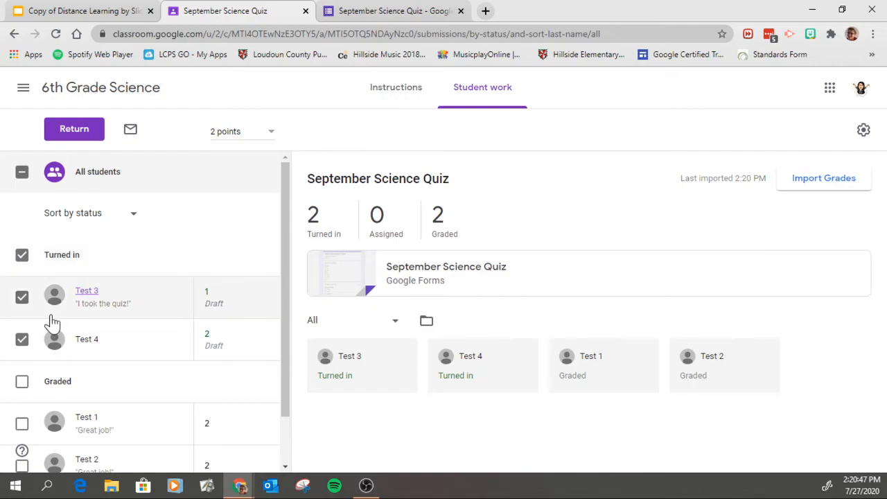
left_click(74, 133)
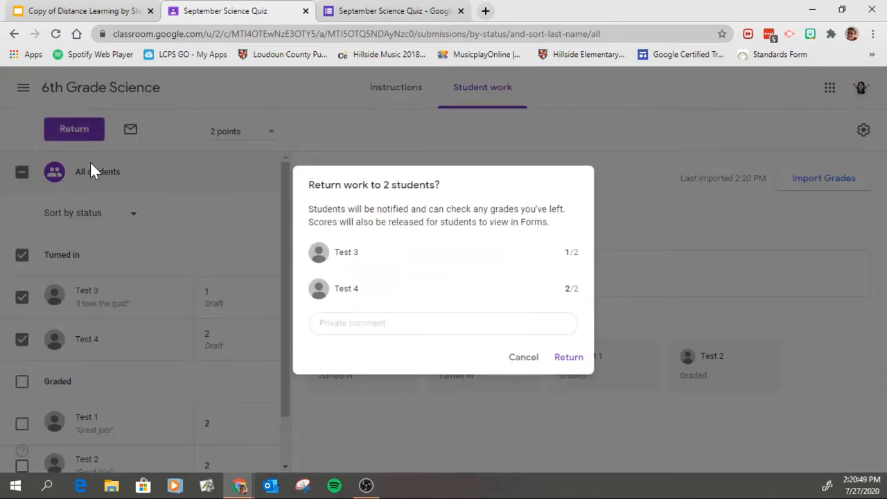
type("Nice work")
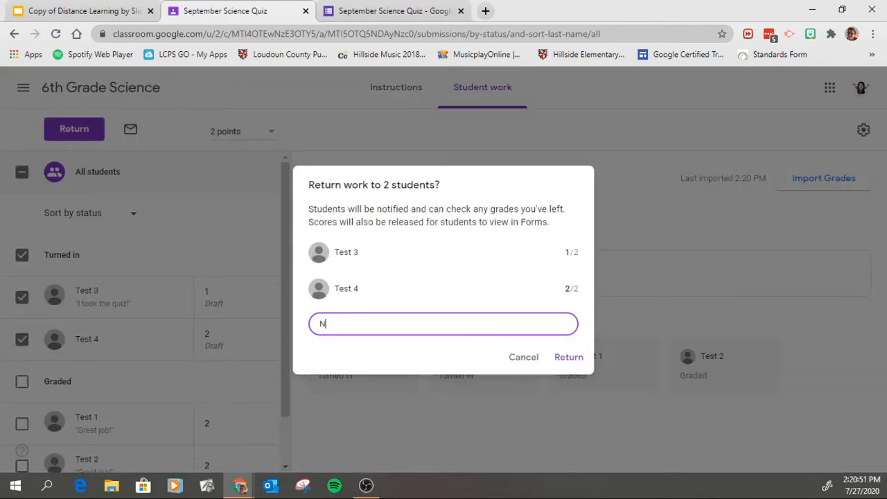
type("!")
left_click(568, 359)
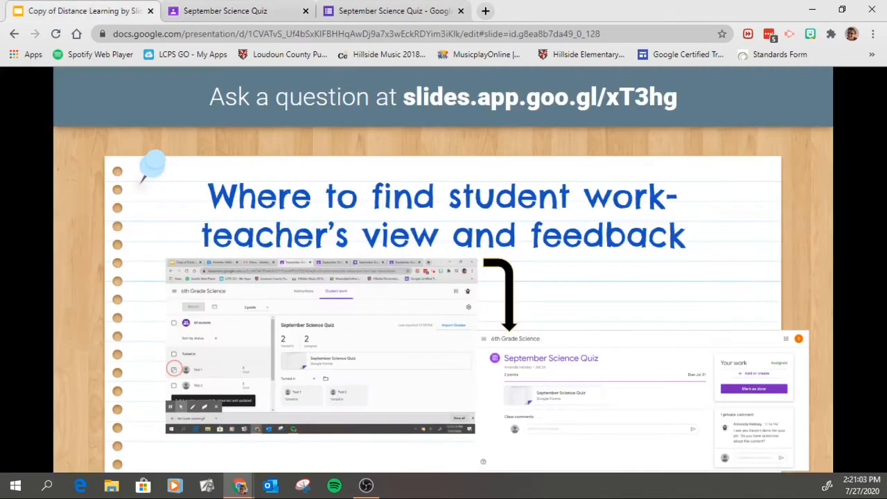
Switch to the Google Slides deck, restart it from slide 17 in full-screen presenter view, and advance to slide 18
left_click(132, 10)
key("Escape")
left_click(770, 88)
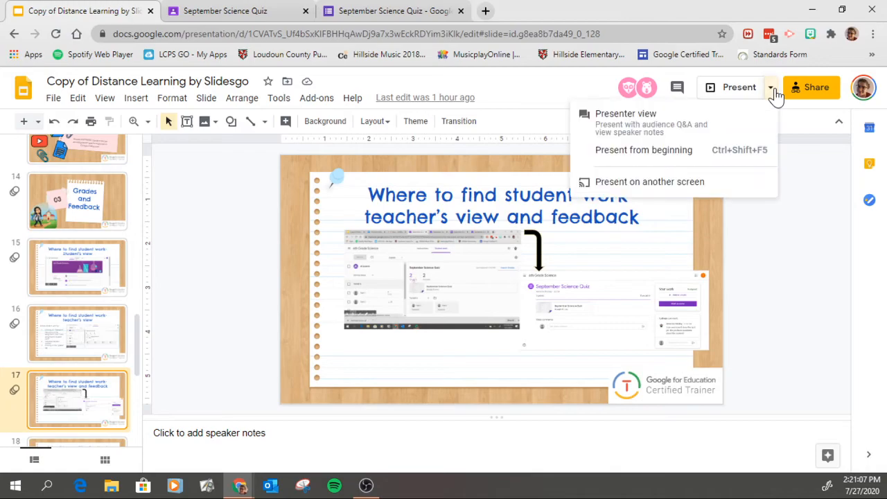
left_click(651, 130)
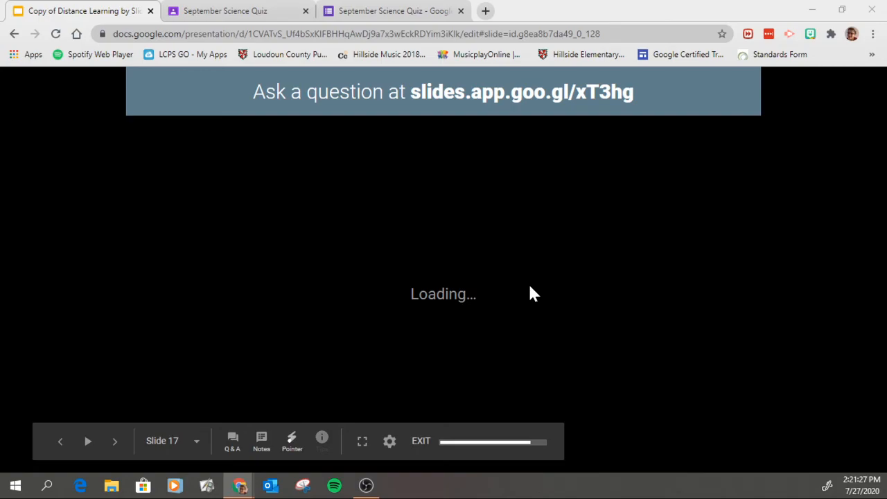
left_click(362, 443)
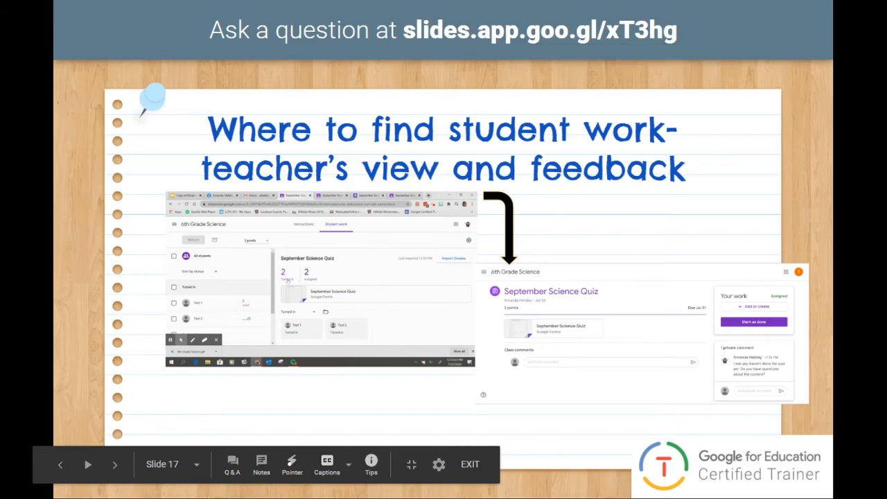
key("Right")
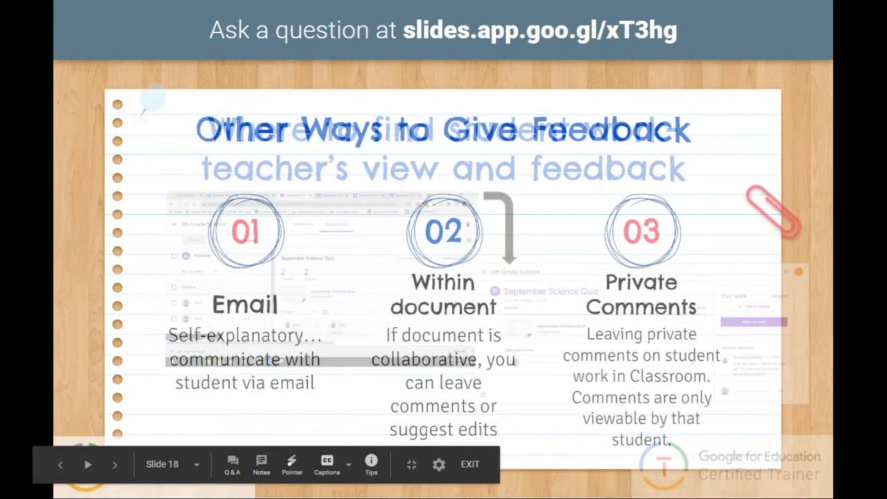